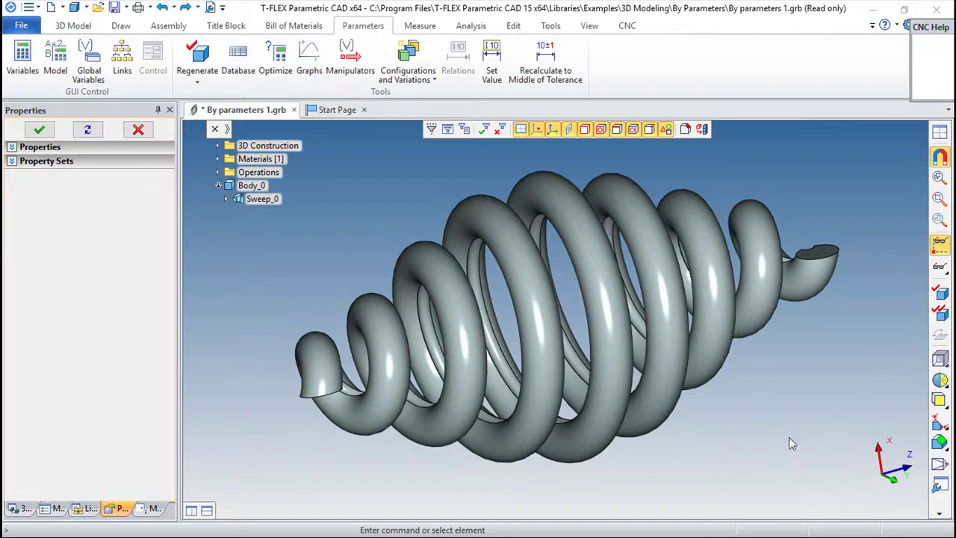
- Orbit the view twice to inspect the tapering tubular coil spring from a new angle
mouse_move(809, 469)
middle_down()
mouse_move(727, 440)
mouse_move(749, 407)
middle_up()
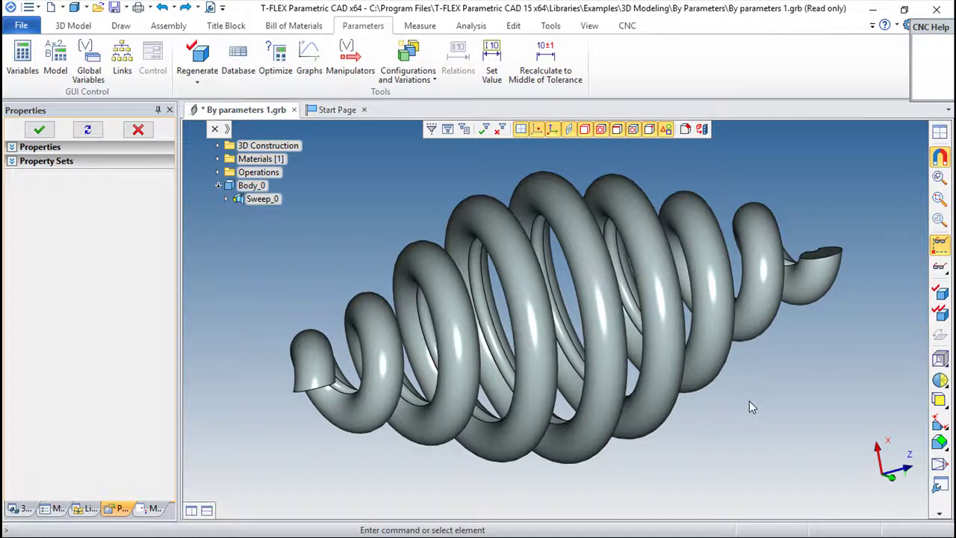
mouse_move(769, 461)
middle_down()
mouse_move(798, 422)
mouse_move(640, 403)
middle_up()
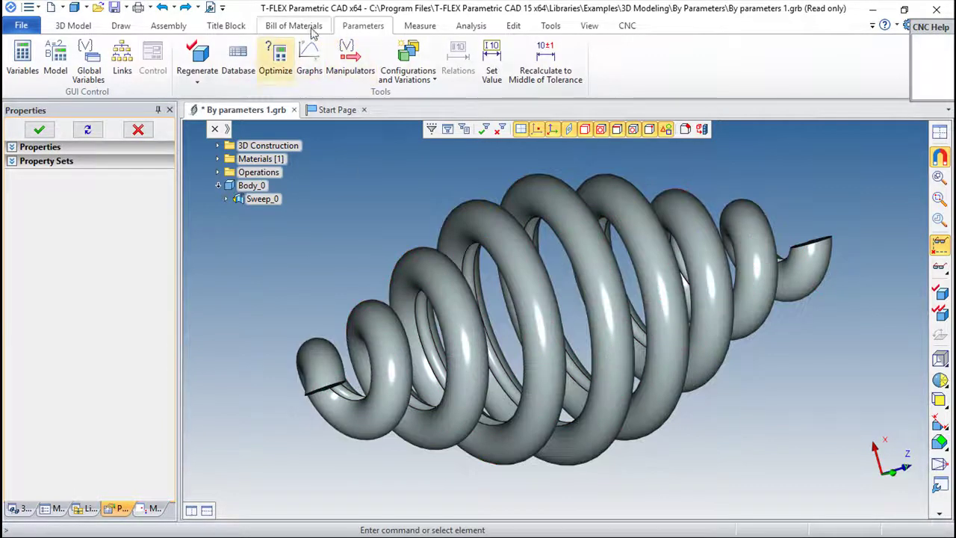
click(22, 53)
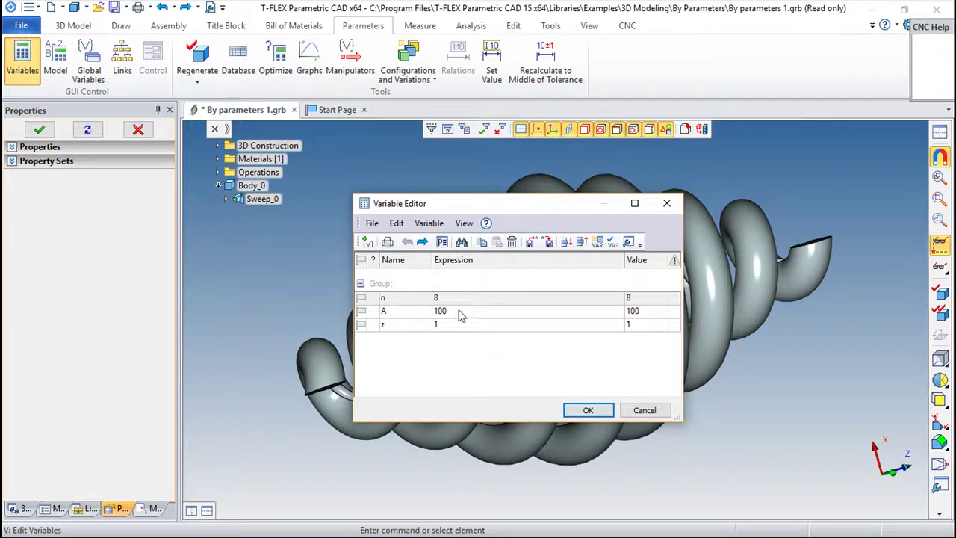
mouse_move(500, 207)
mouse_down()
mouse_move(508, 458)
mouse_move(625, 329)
mouse_move(736, 293)
mouse_move(717, 292)
mouse_move(683, 380)
mouse_move(658, 367)
mouse_move(642, 257)
mouse_up()
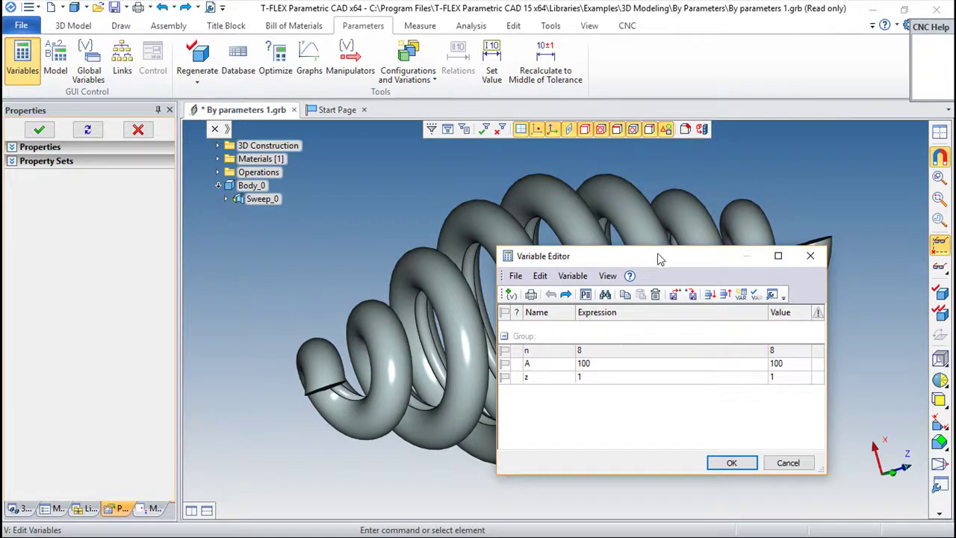
drag(660, 259, 609, 351)
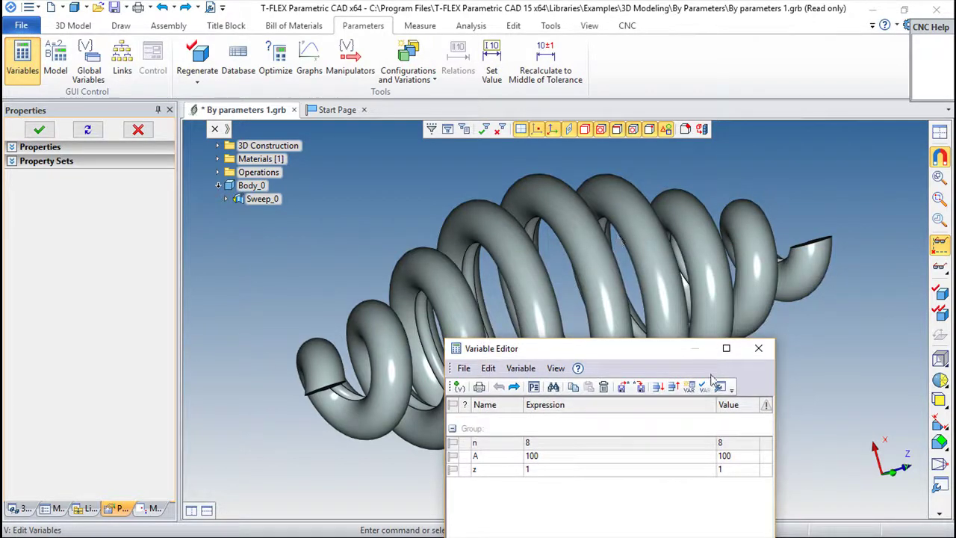
click(758, 348)
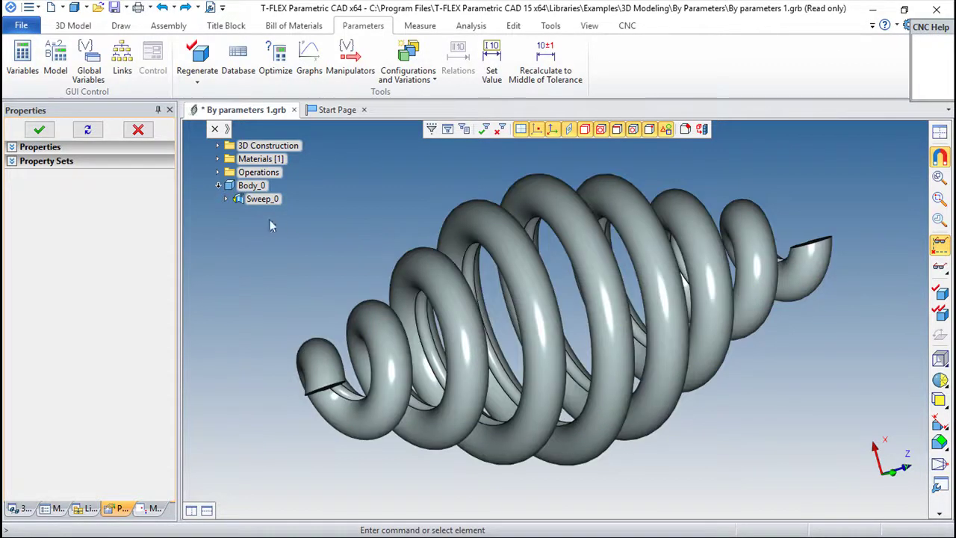
- Open Sweep_0 in the Parametric Sweep editor, activate Select Contour and orbit around the profile
click(257, 198)
right_click(257, 198)
click(304, 222)
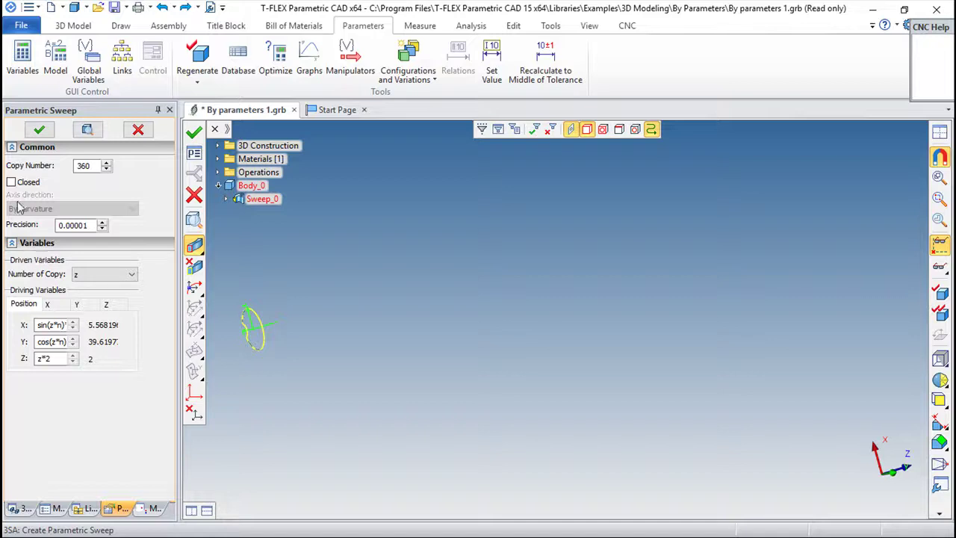
click(200, 250)
mouse_move(281, 364)
middle_down()
mouse_move(343, 334)
mouse_move(464, 312)
mouse_move(524, 216)
mouse_move(519, 390)
middle_up()
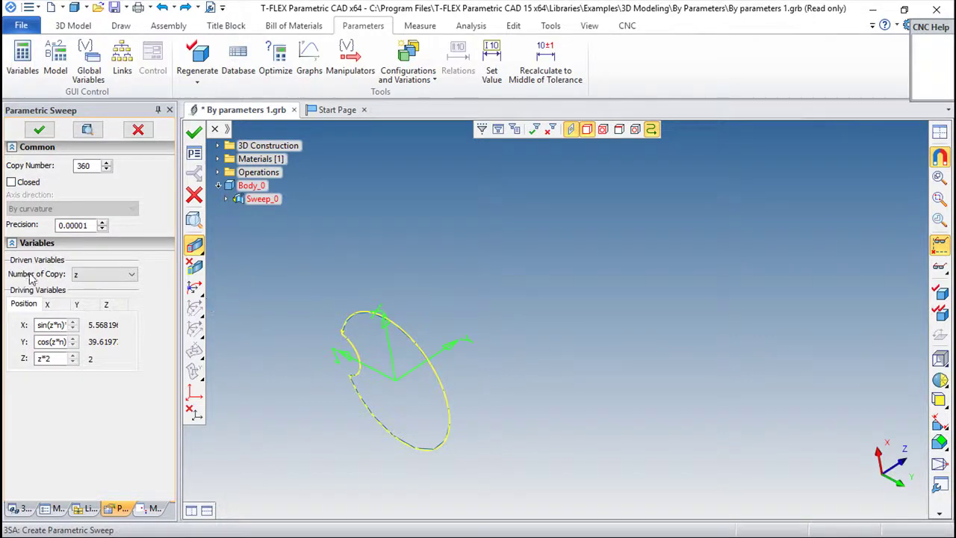
click(133, 278)
click(131, 279)
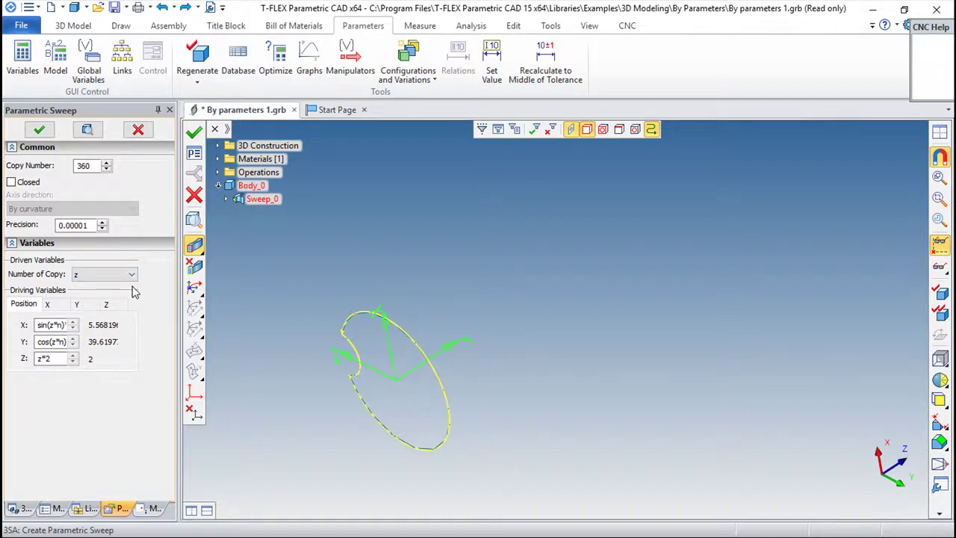
click(88, 167)
double_click(85, 166)
click(39, 325)
text(*(A(z)*60))
key(Home)
- Display the X, Y and Z driving expressions: -sin(z*n), -cos(z*n) and 0
click(79, 275)
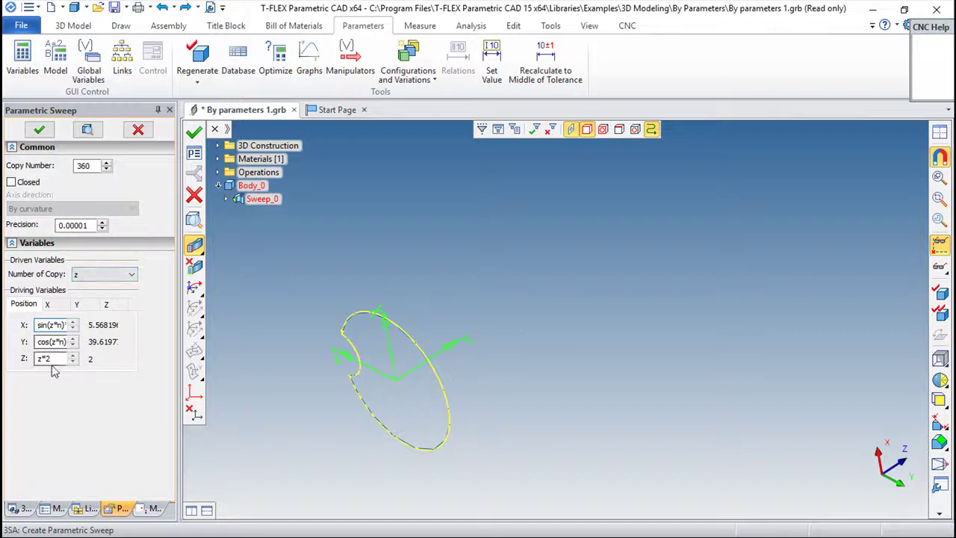
click(47, 304)
click(77, 306)
click(112, 306)
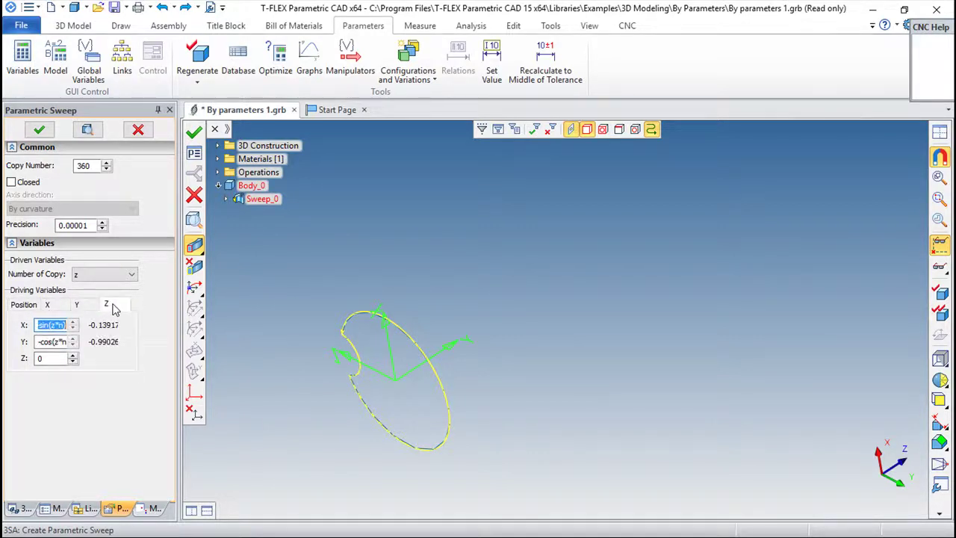
click(39, 325)
text(-)
- Confirm the Sweep_0 edit, inspect the rebuilt coil, and reselect Sweep_0 in the tree
click(194, 132)
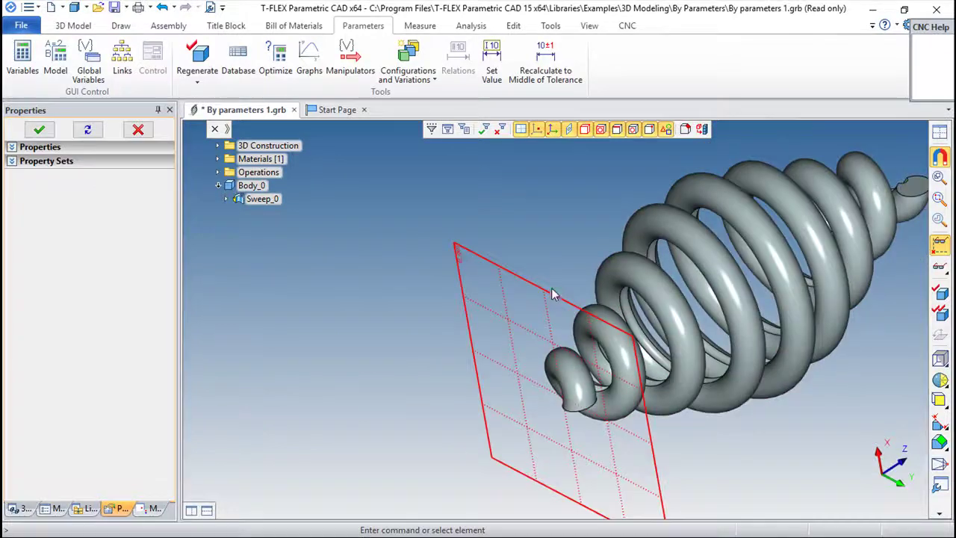
mouse_move(502, 271)
right_down()
mouse_move(508, 218)
mouse_move(394, 278)
right_up()
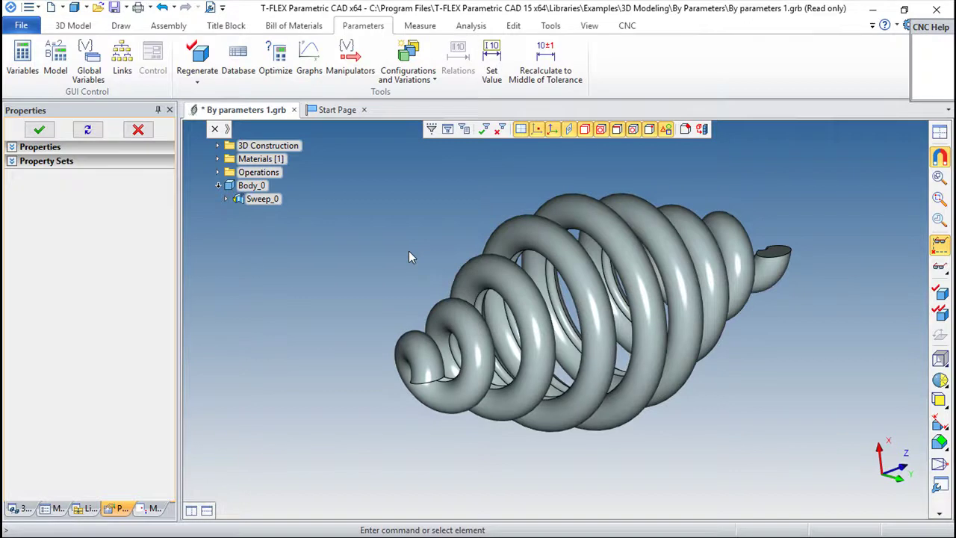
click(198, 60)
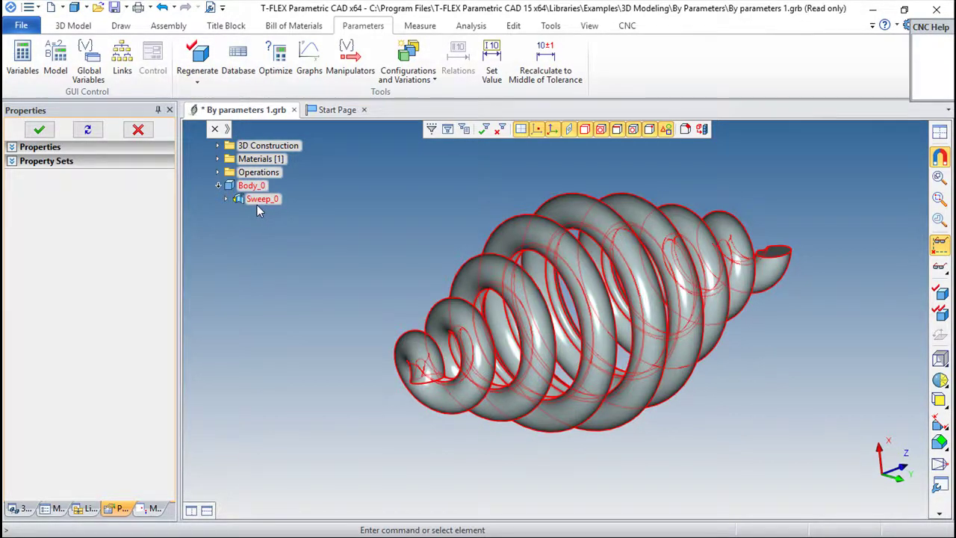
- Reopen Sweep_0, apply its Copy Number value, and inspect the rebuilt spring
right_click(253, 203)
click(286, 224)
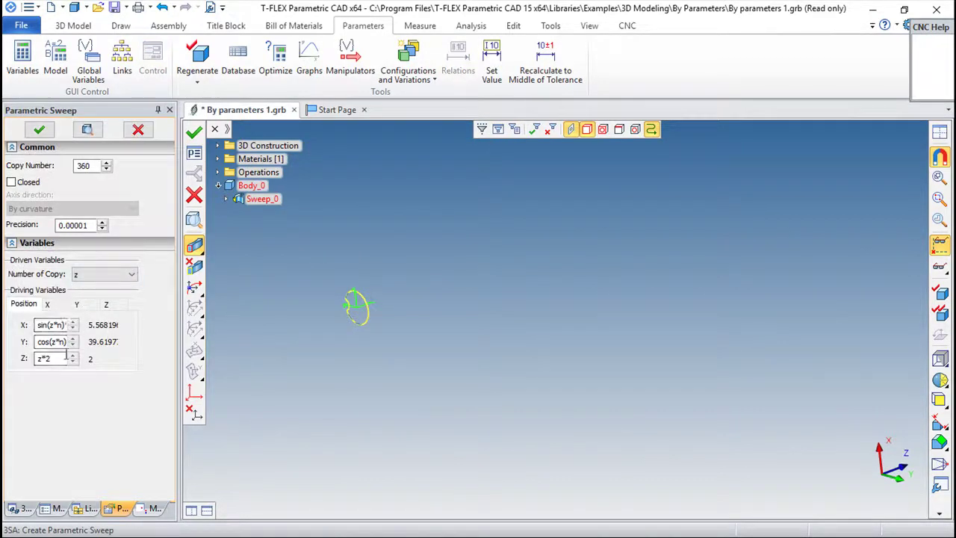
drag(97, 165, 52, 171)
text(180)
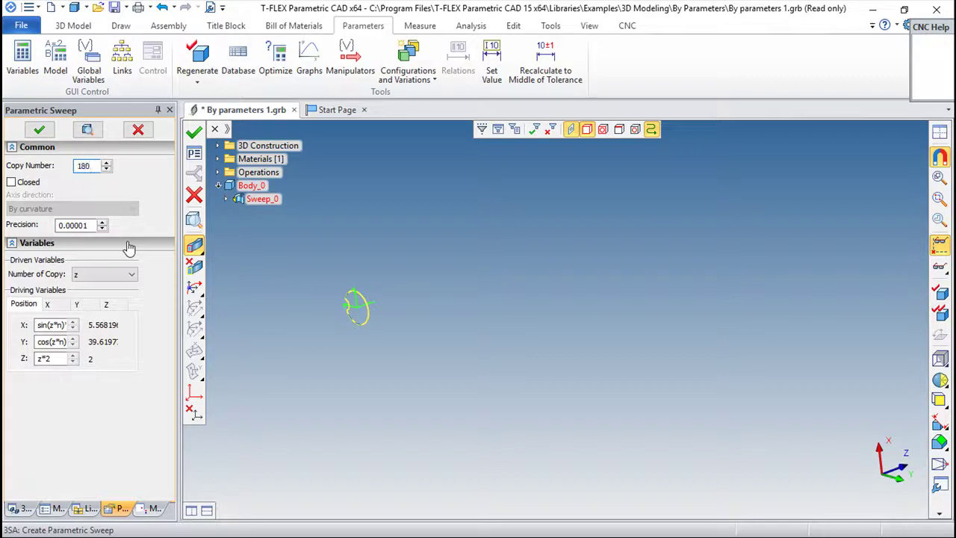
key(Return)
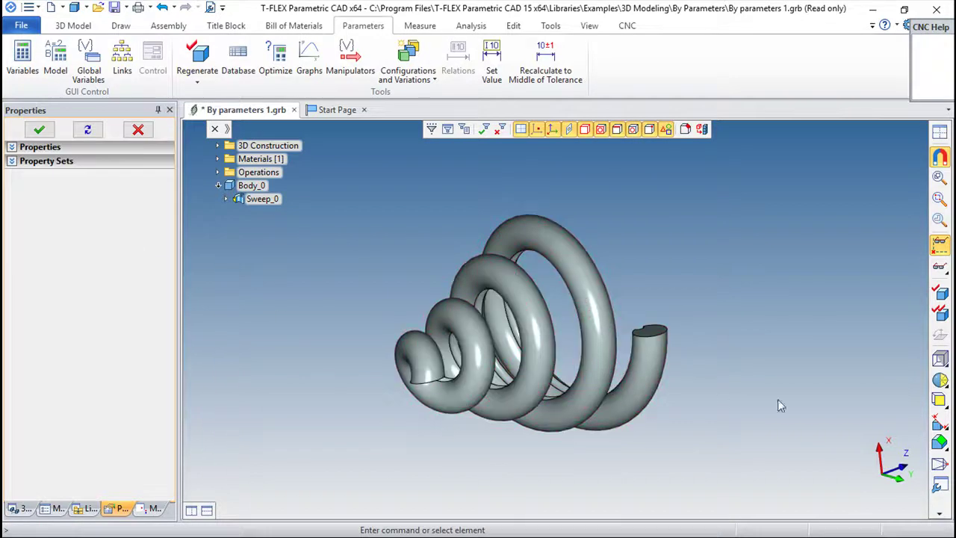
mouse_move(711, 364)
right_down()
mouse_move(632, 395)
mouse_move(614, 301)
mouse_move(695, 417)
right_up()
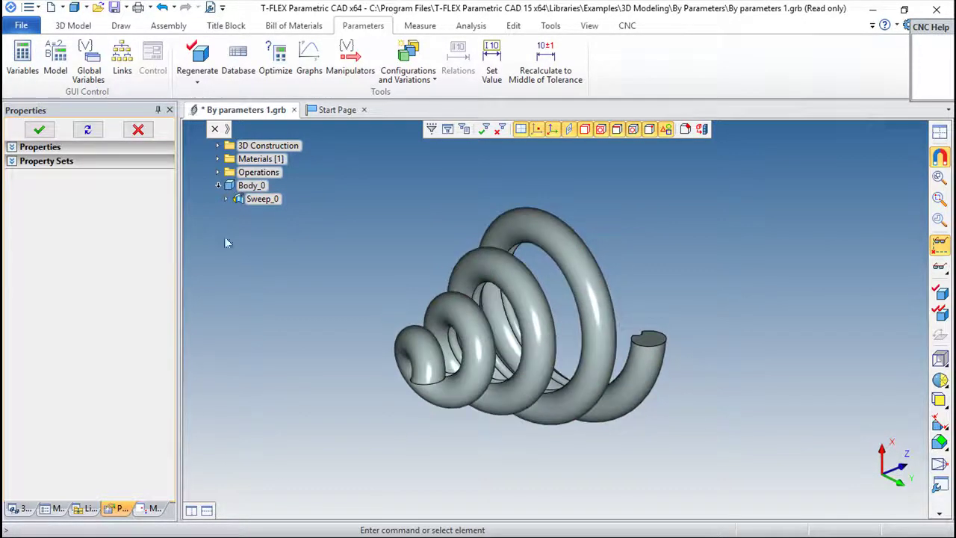
- Set the sweep's Copy Number to 360 and confirm the rebuild
right_click(257, 201)
click(305, 222)
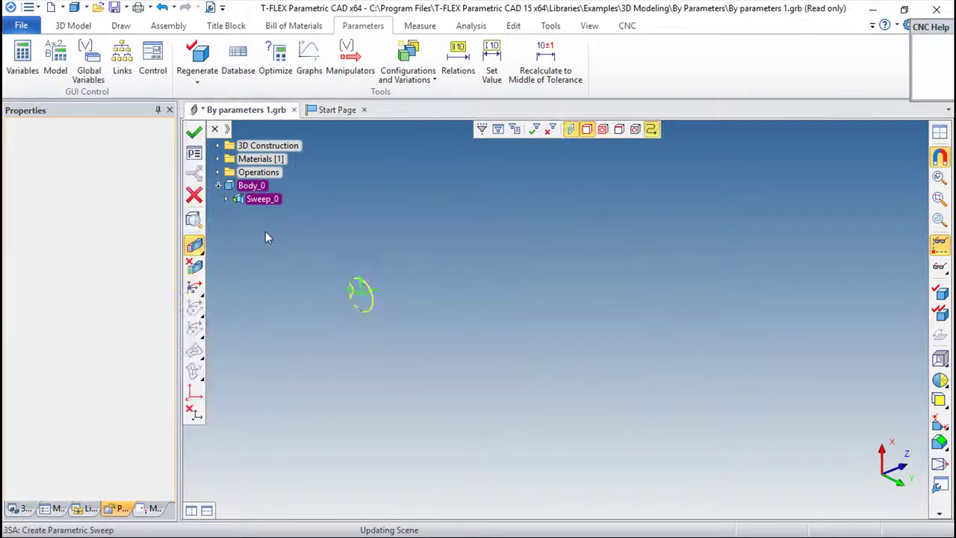
double_click(84, 165)
text(360)
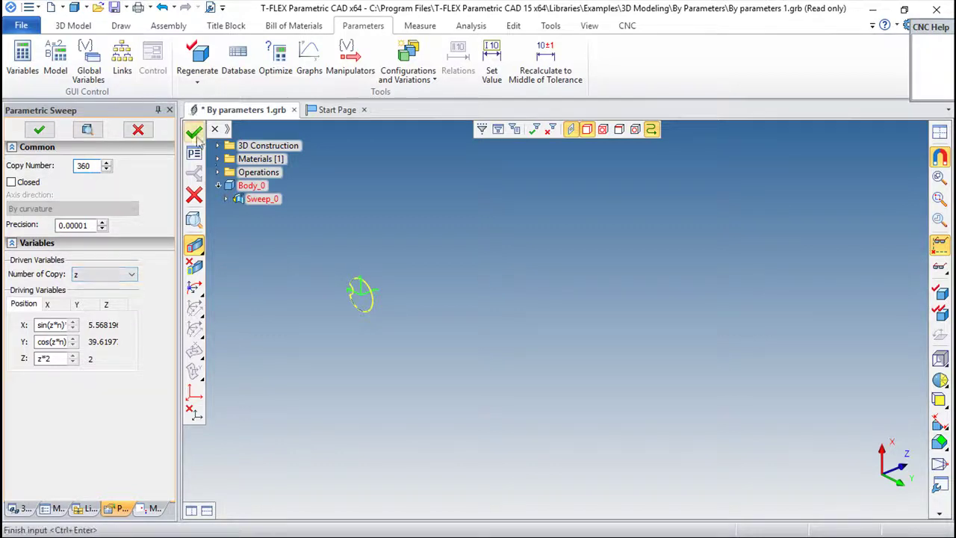
click(195, 131)
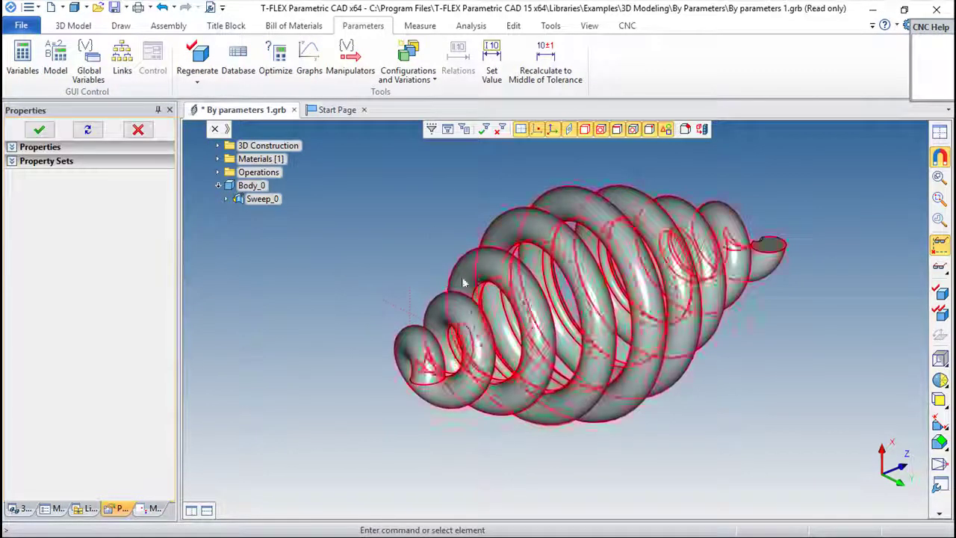
- Change variable A to 200 in the Variable Editor, regenerate, and view the wider coil side-on
click(23, 59)
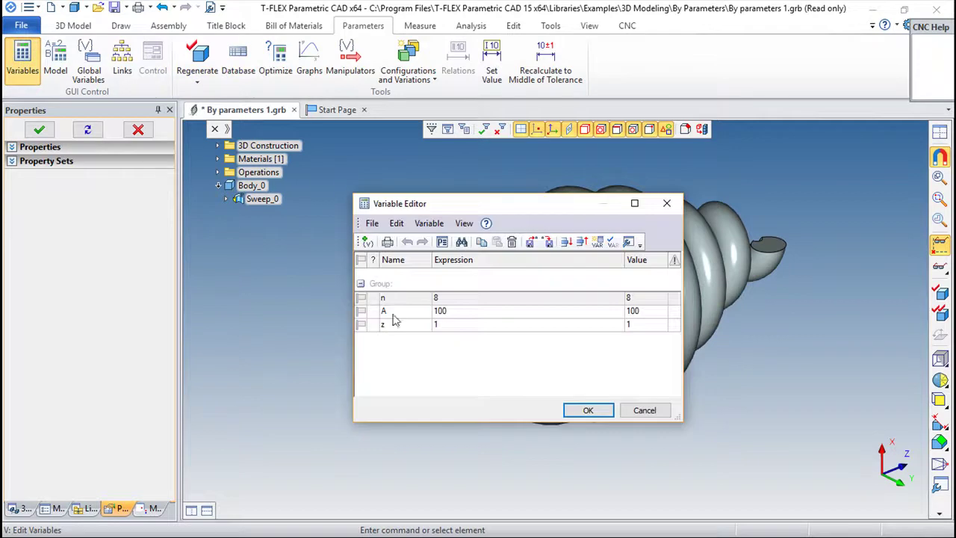
click(455, 311)
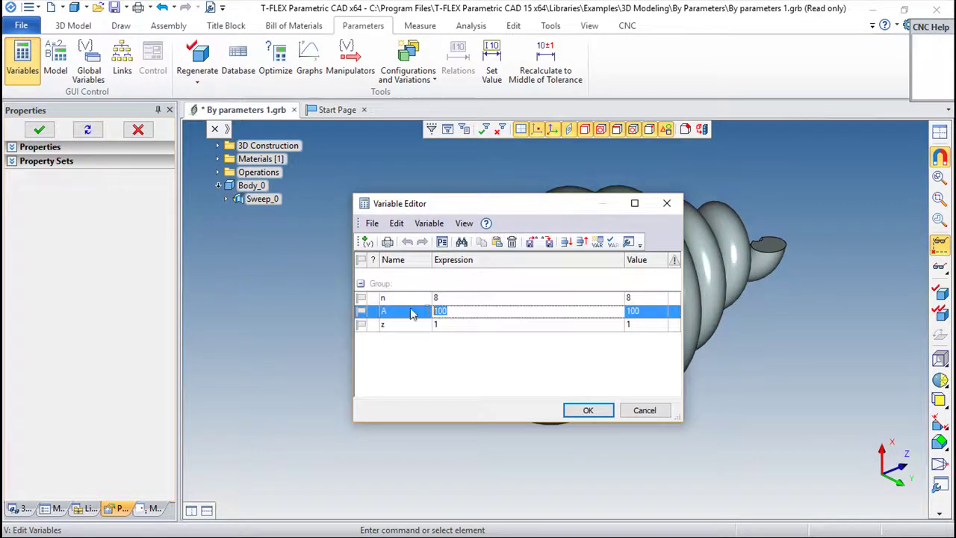
text(200)
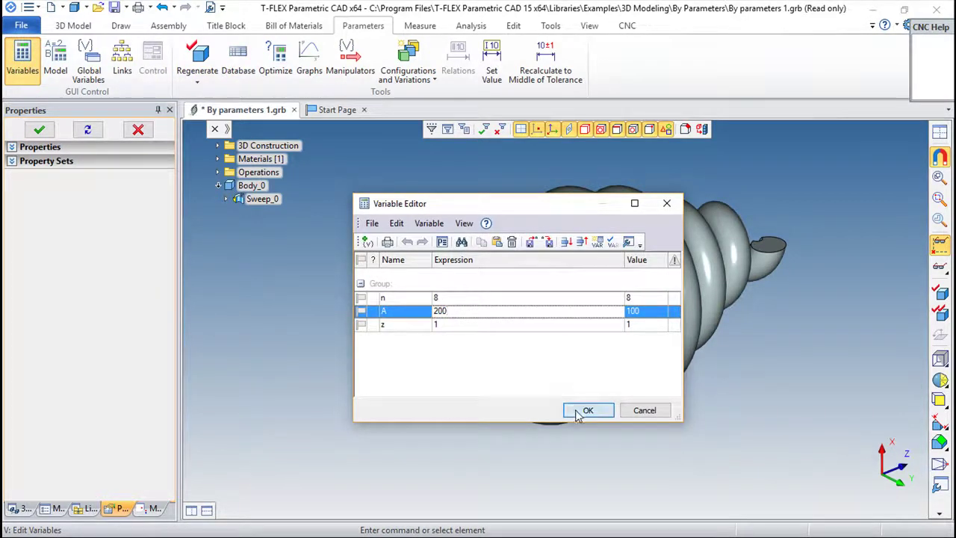
click(582, 410)
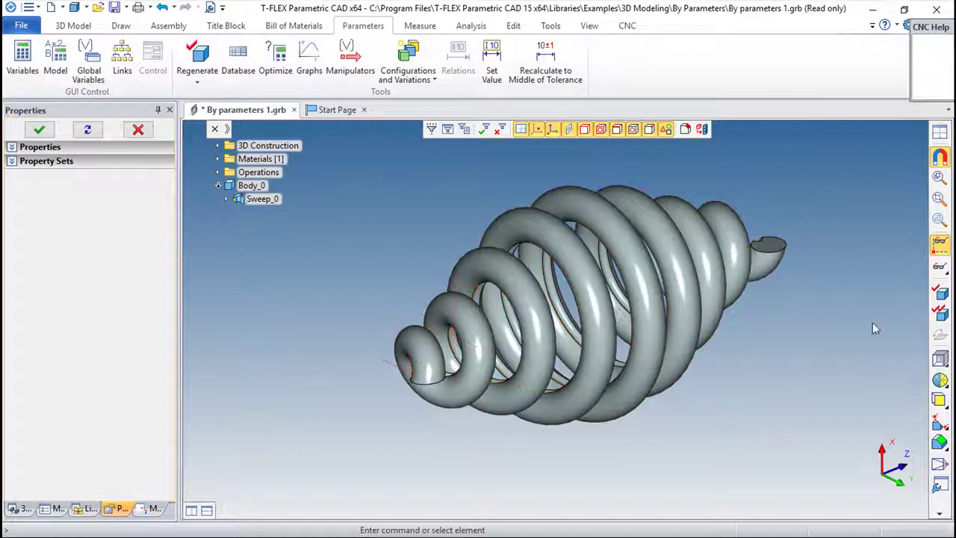
click(942, 299)
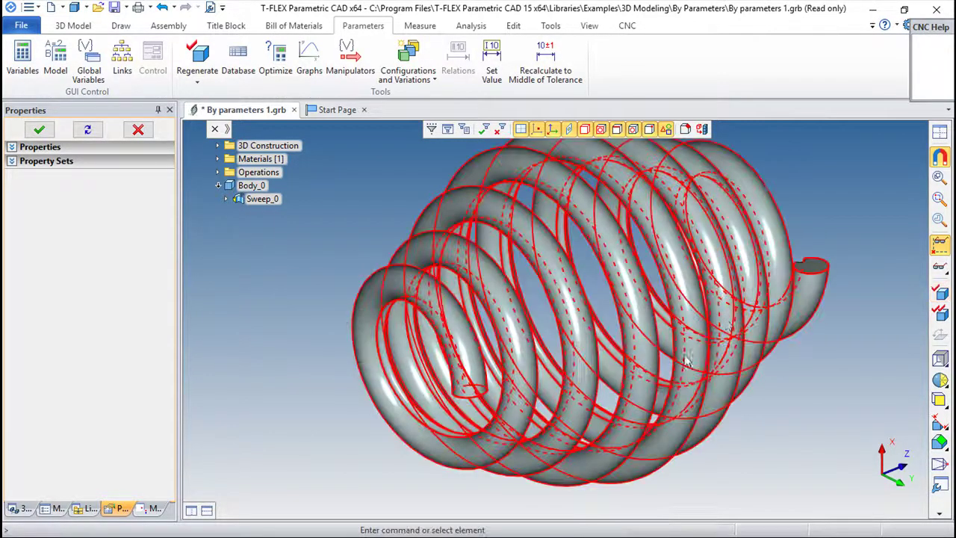
mouse_move(762, 312)
middle_down()
mouse_move(487, 361)
mouse_move(574, 334)
mouse_move(500, 337)
middle_up()
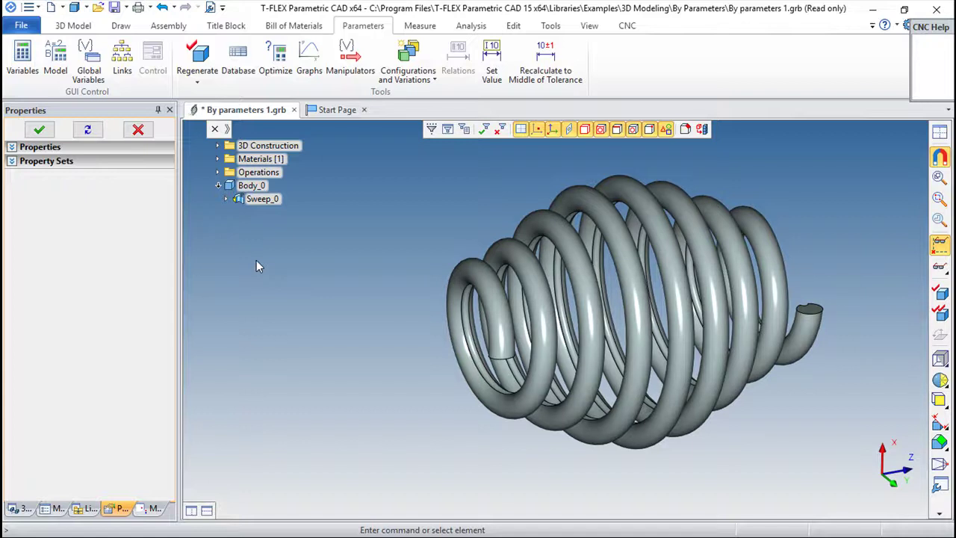
- Reopen Sweep_0, replace its Z driving expression z*2 with z, and confirm
right_click(254, 185)
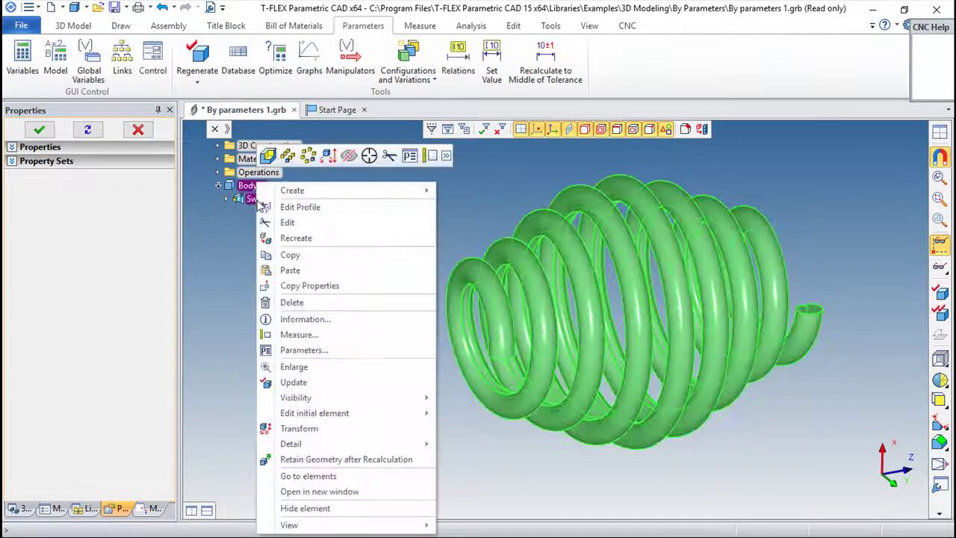
click(299, 228)
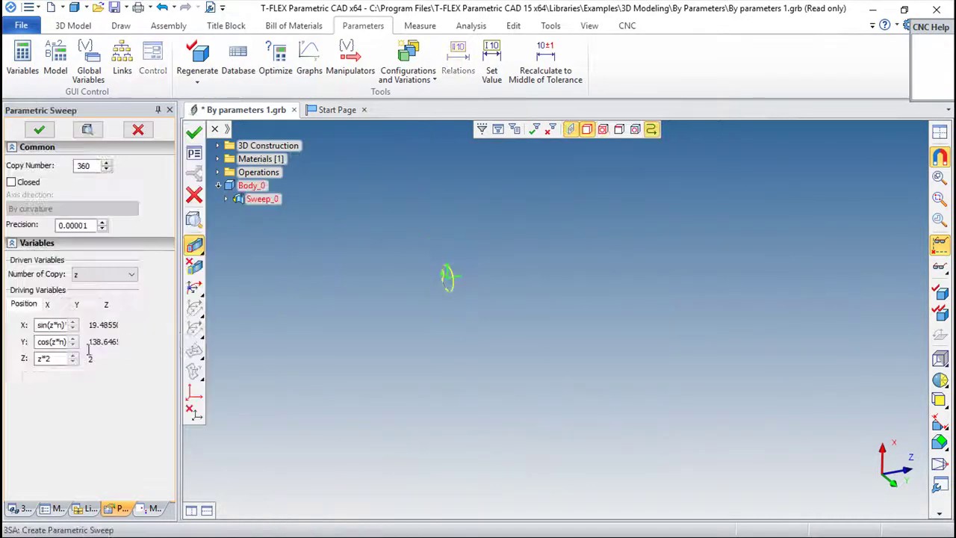
click(49, 358)
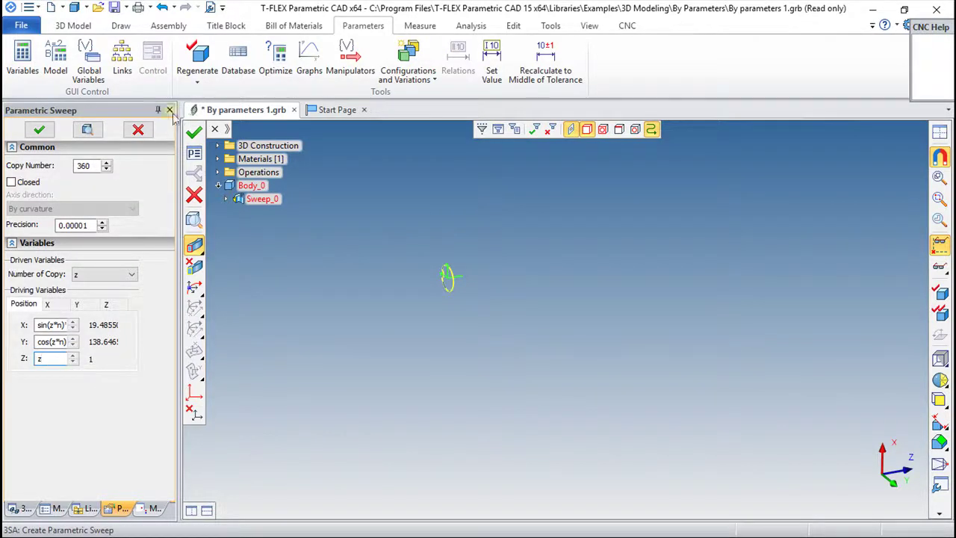
click(194, 132)
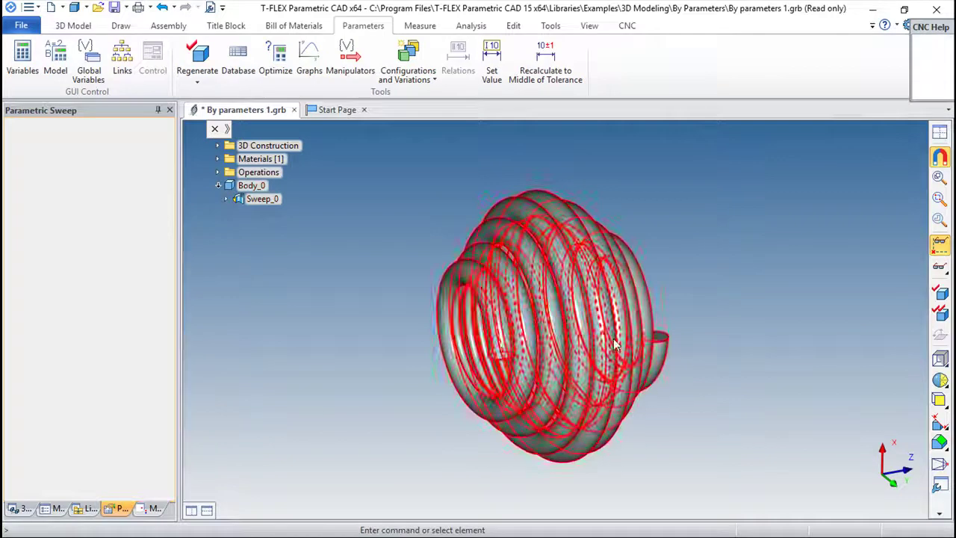
mouse_move(679, 308)
middle_down()
mouse_move(706, 342)
mouse_move(659, 335)
mouse_move(811, 316)
mouse_move(771, 330)
mouse_move(399, 335)
mouse_move(501, 358)
mouse_move(309, 327)
mouse_move(437, 316)
mouse_move(411, 329)
mouse_move(542, 337)
middle_up()
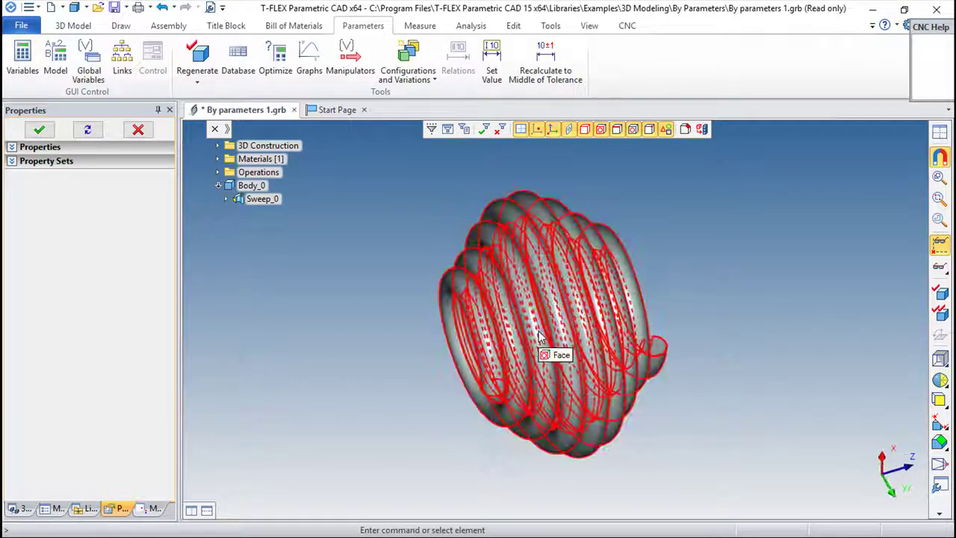
mouse_move(672, 325)
middle_down()
mouse_move(734, 329)
mouse_move(650, 326)
middle_up()
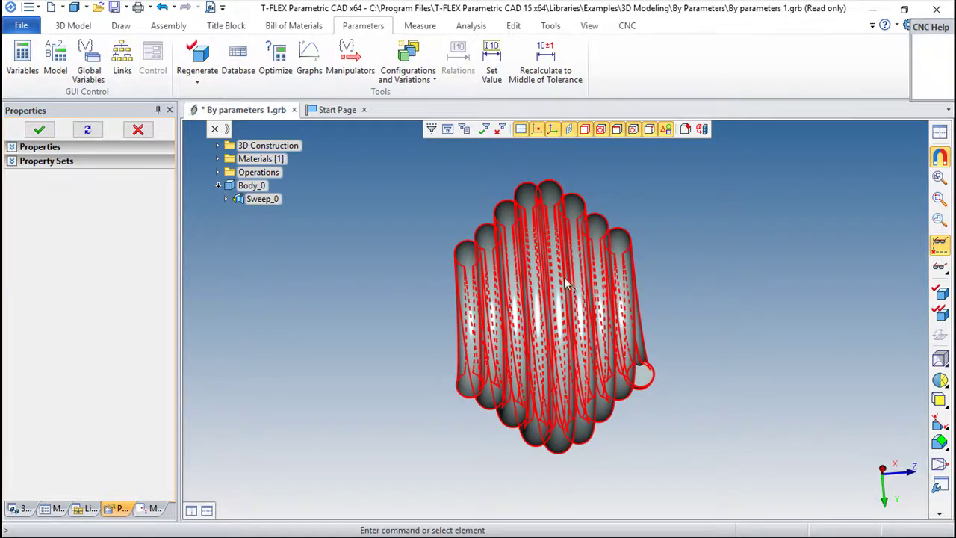
mouse_move(668, 266)
middle_down()
mouse_move(293, 289)
mouse_move(499, 325)
mouse_move(738, 301)
mouse_move(379, 343)
middle_up()
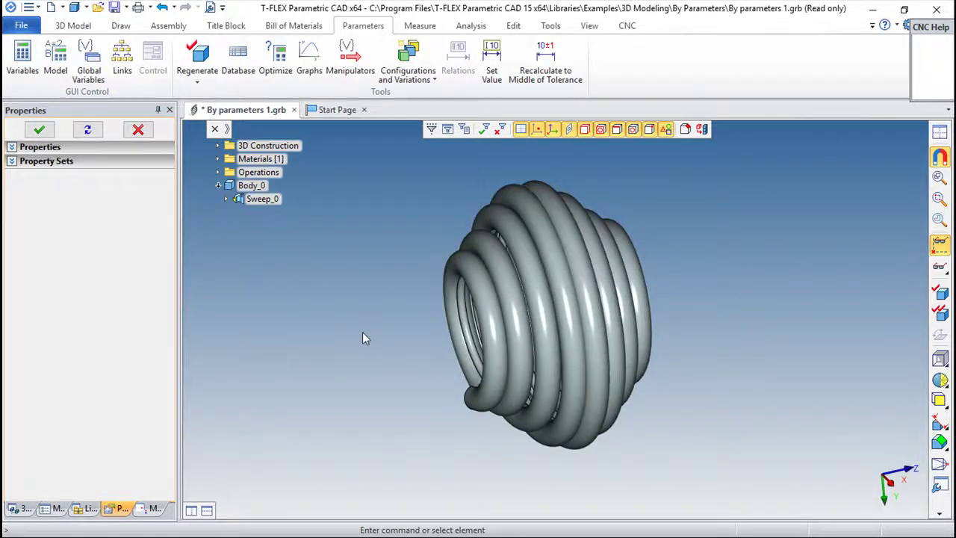
mouse_move(363, 325)
middle_down()
mouse_move(546, 301)
mouse_move(398, 337)
mouse_move(310, 316)
mouse_move(437, 299)
mouse_move(427, 283)
mouse_move(667, 317)
mouse_move(380, 335)
mouse_move(605, 331)
mouse_move(622, 278)
mouse_move(709, 263)
middle_up()
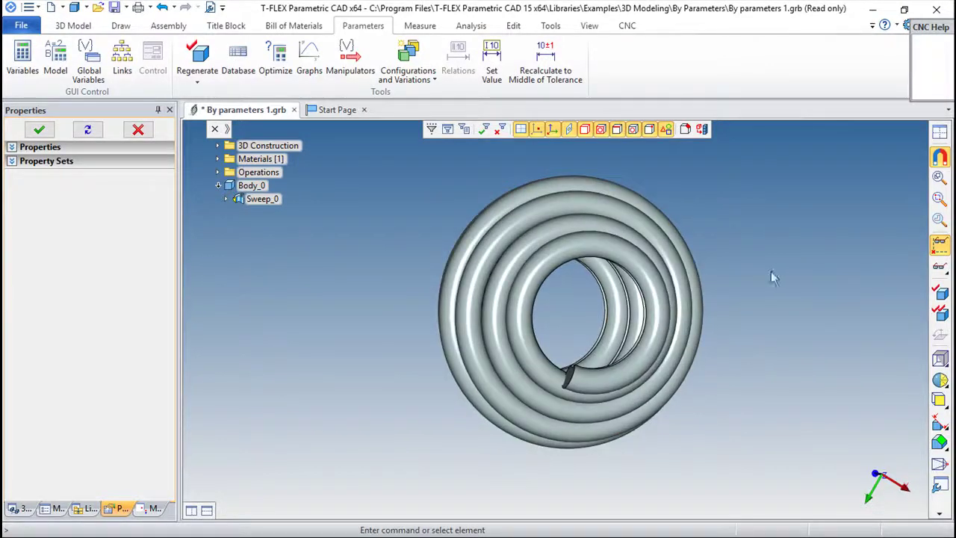
mouse_move(777, 271)
middle_down()
mouse_move(608, 316)
mouse_move(578, 337)
mouse_move(298, 329)
middle_up()
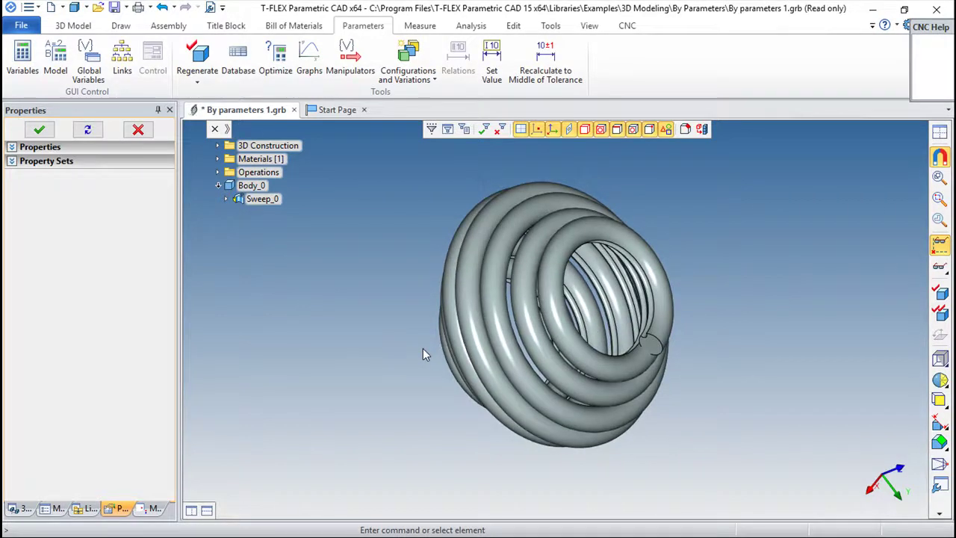
mouse_move(652, 409)
middle_down()
mouse_move(820, 304)
mouse_move(701, 359)
middle_up()
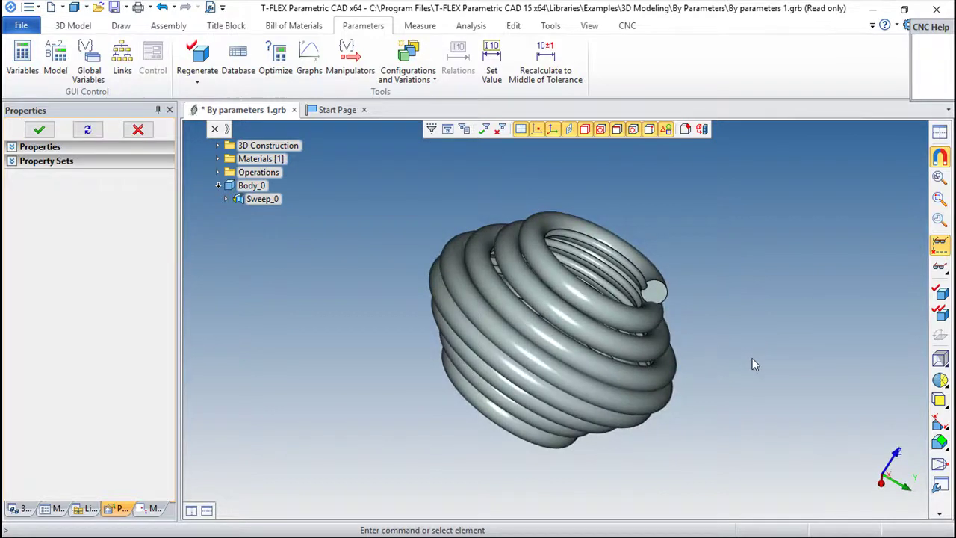